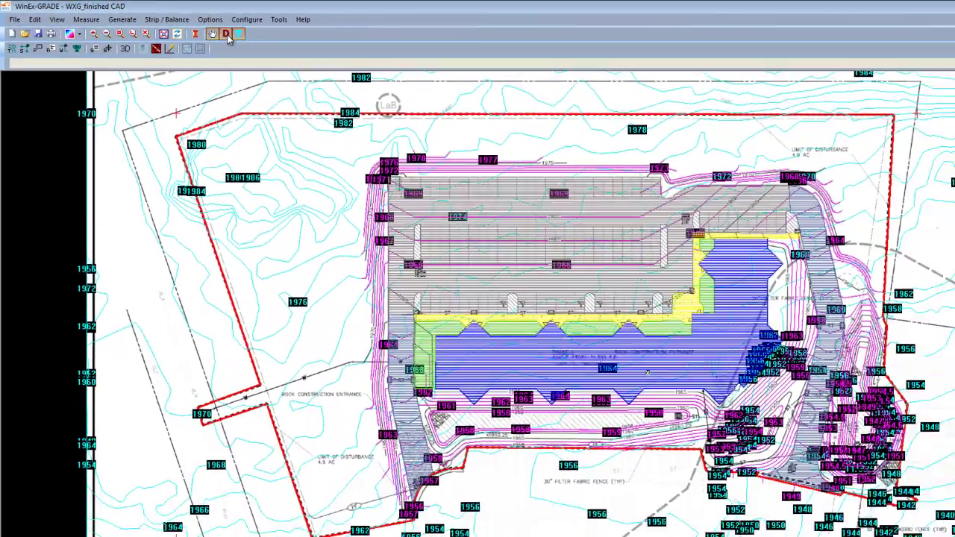
Open the colour-map dropdown of surface views for the WXG_finished takeoff.
left_click(344, 52)
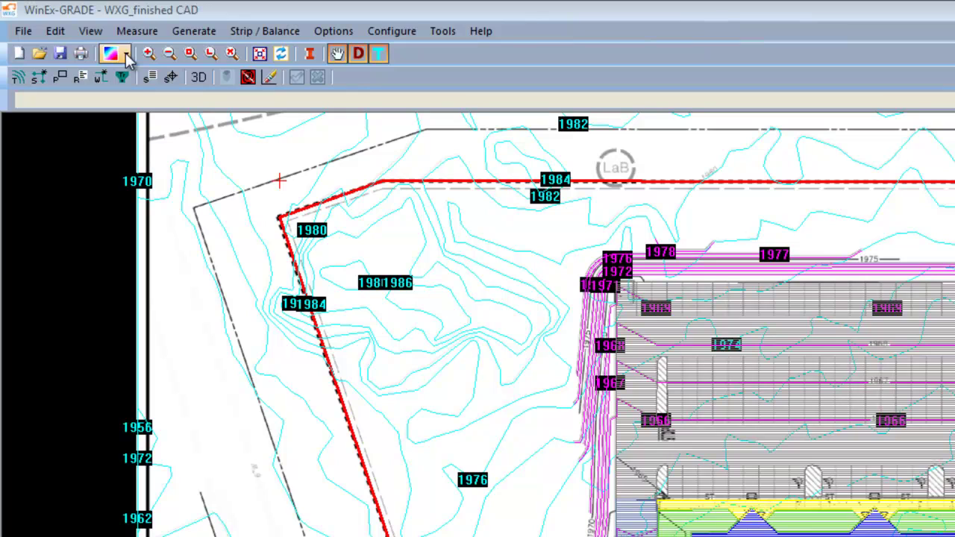
Show the EXISTING Surface (With Strip) as a colour-shaded elevation map over the site plan.
left_click(126, 56)
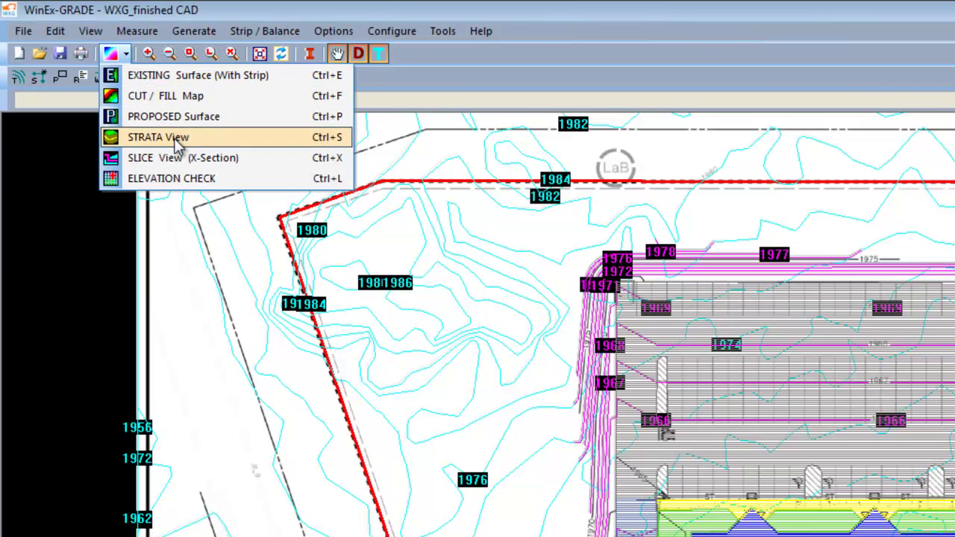
left_click(196, 76)
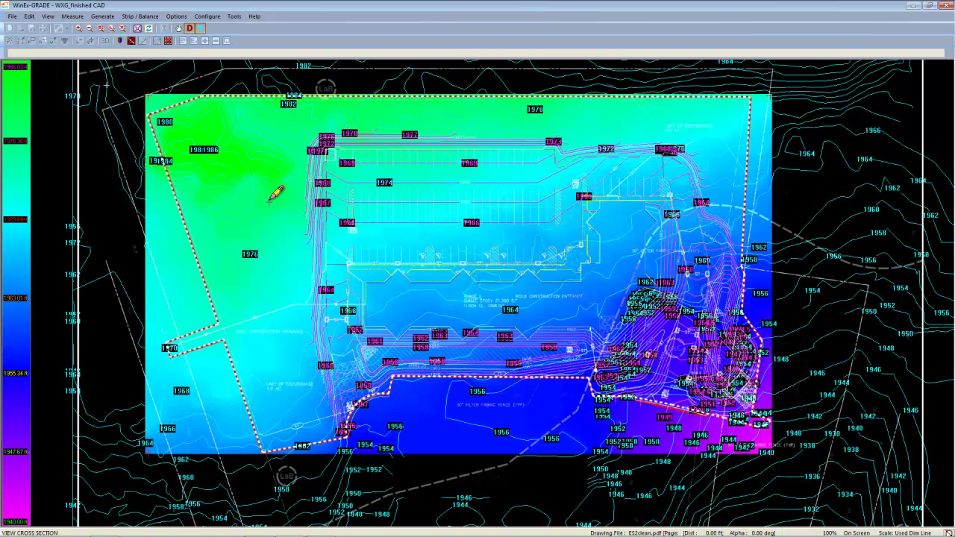
left_click_drag(235, 165, 549, 166)
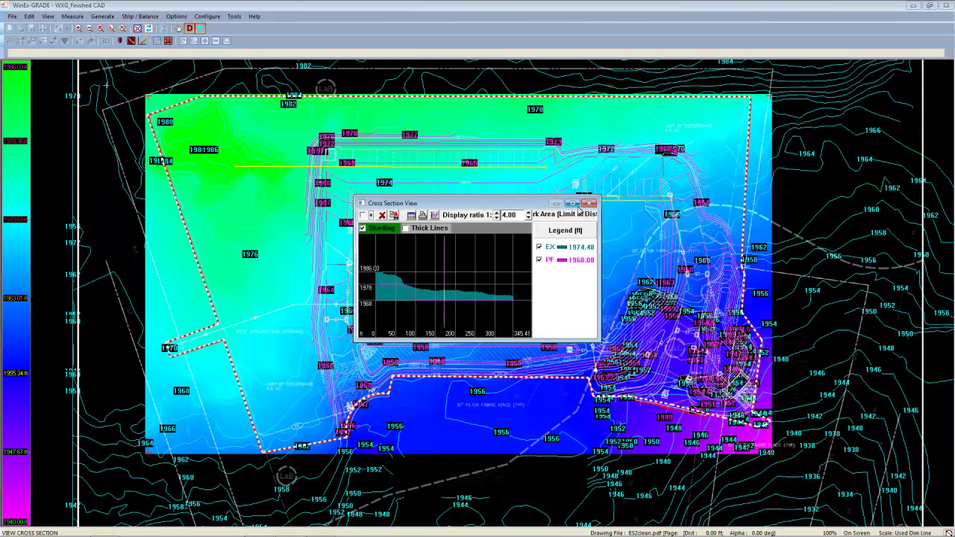
left_click(572, 204)
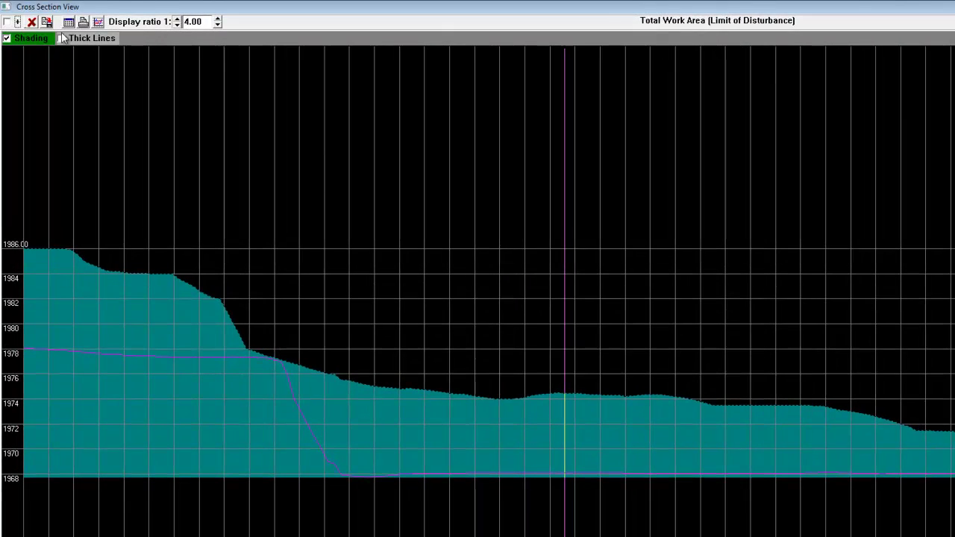
left_click(61, 38)
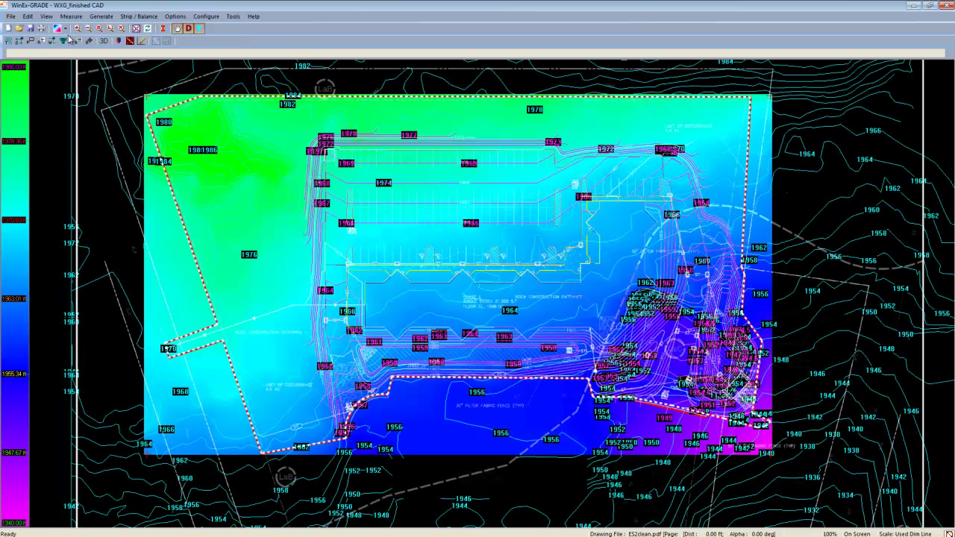
left_click(60, 28)
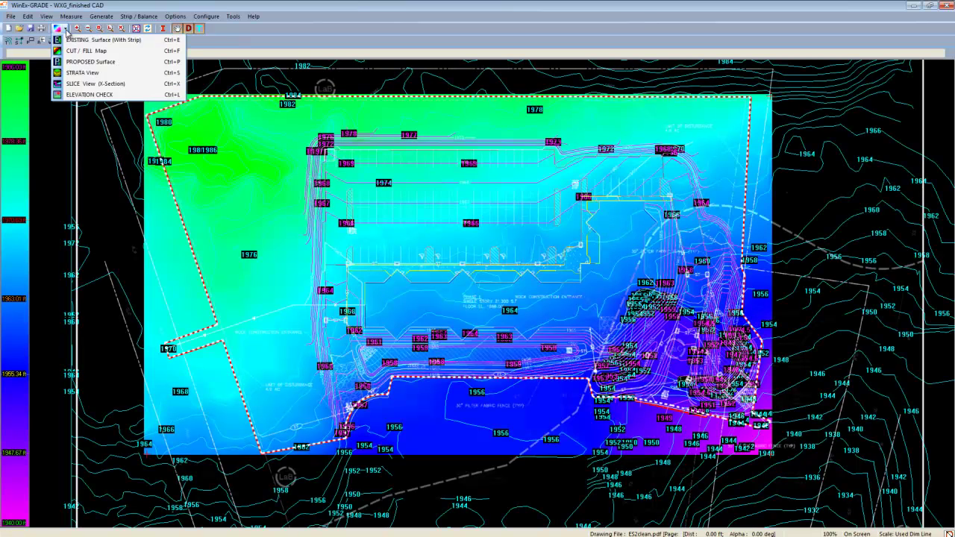
left_click(92, 95)
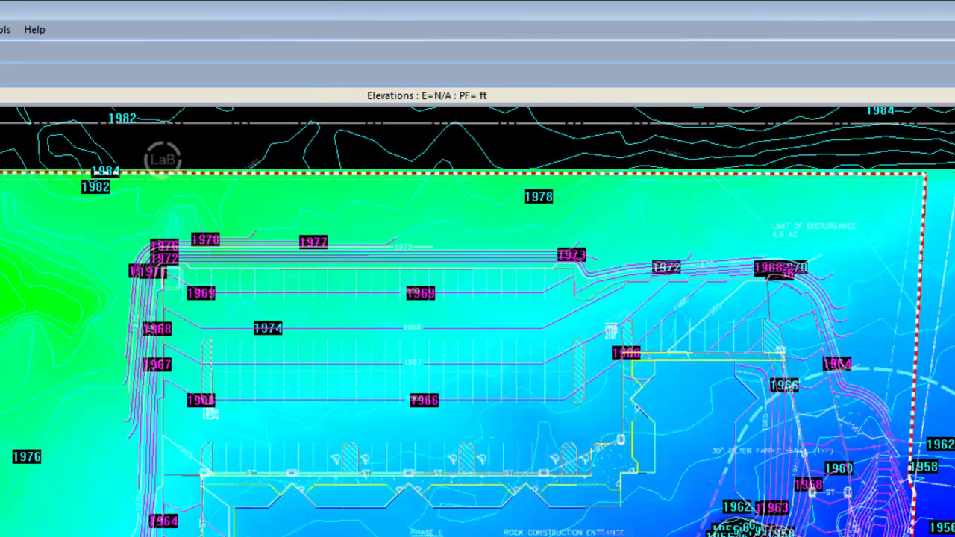
scroll(105, 472, "up", 1)
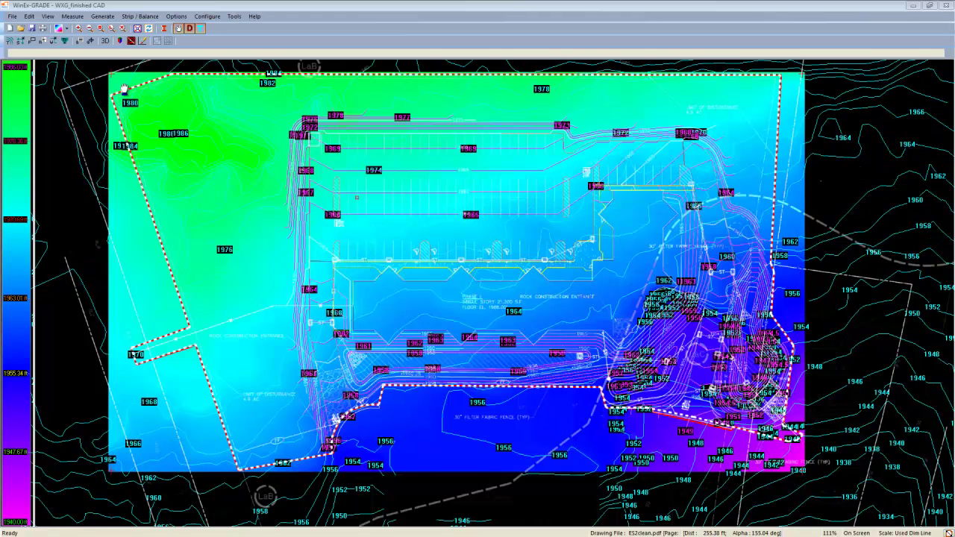
Switch the colour map to CUT/FILL Map, then to STRATA View.
left_click(66, 28)
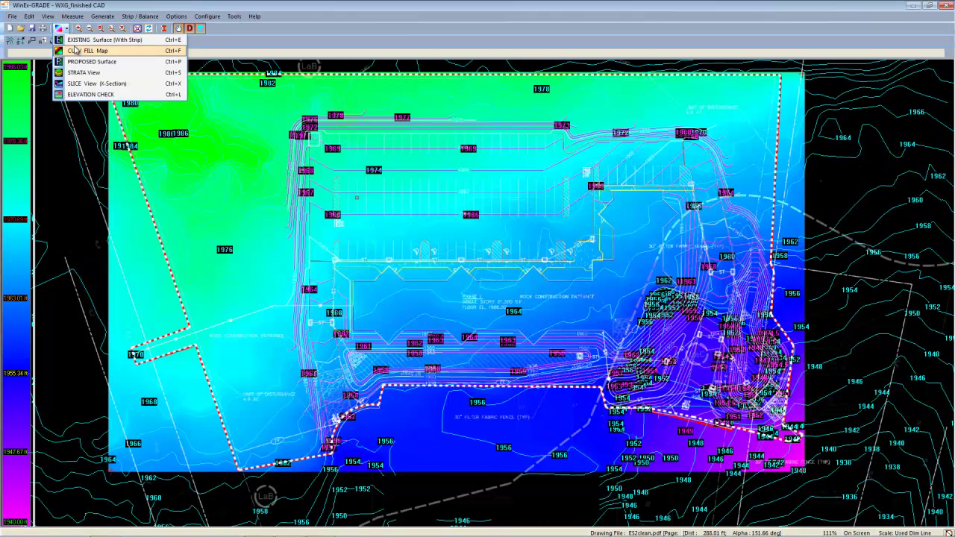
left_click(77, 51)
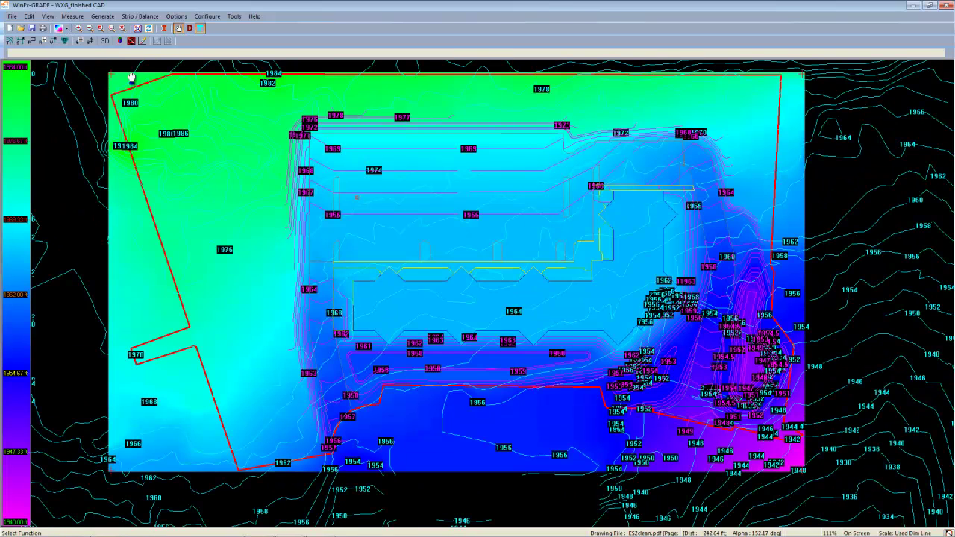
left_click(66, 28)
left_click(72, 72)
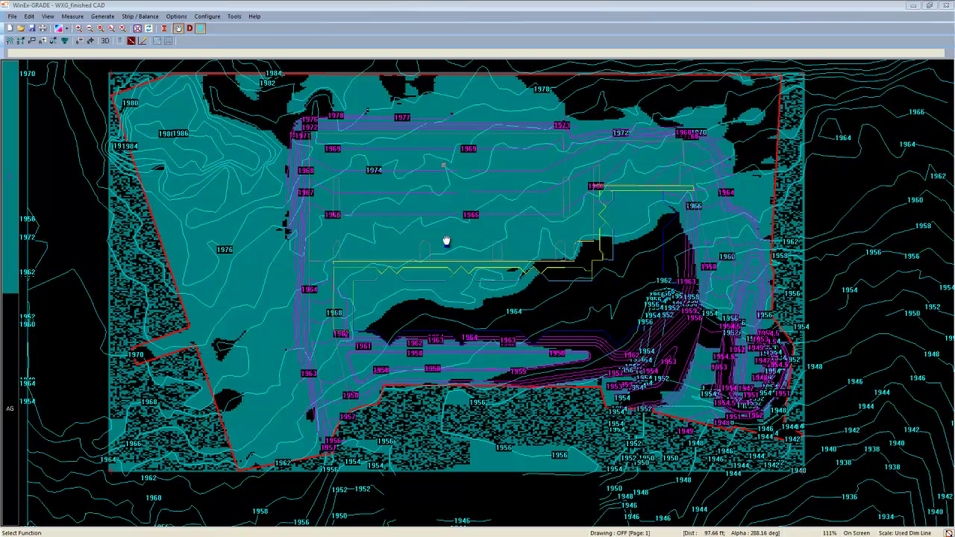
left_click(67, 30)
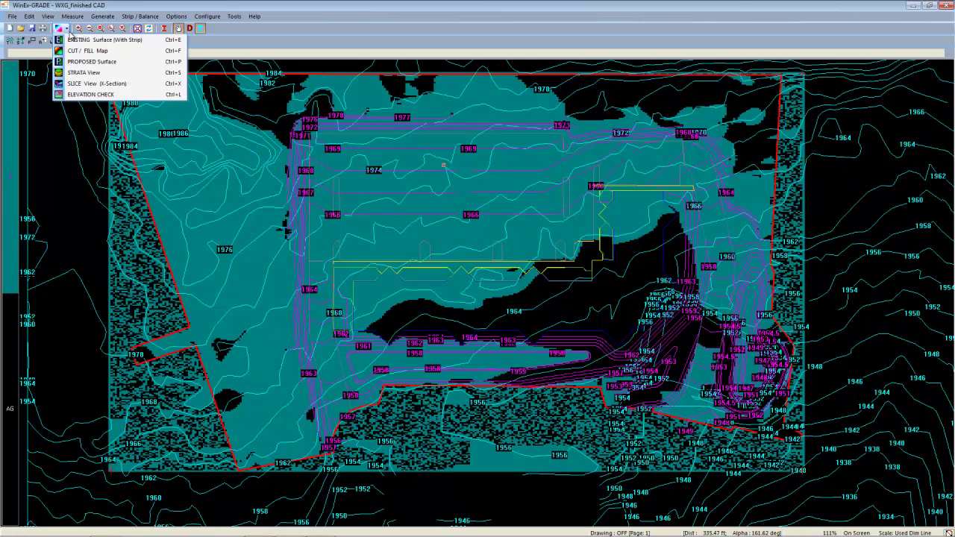
Turn the strata colouring off, hide the PDF plan, and switch the takeoff to 3D view.
left_click(80, 74)
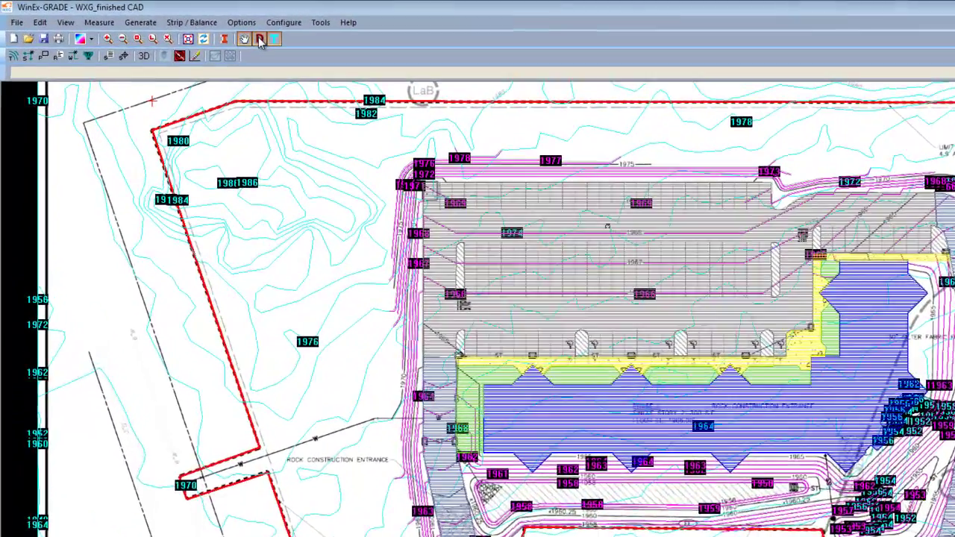
left_click(189, 29)
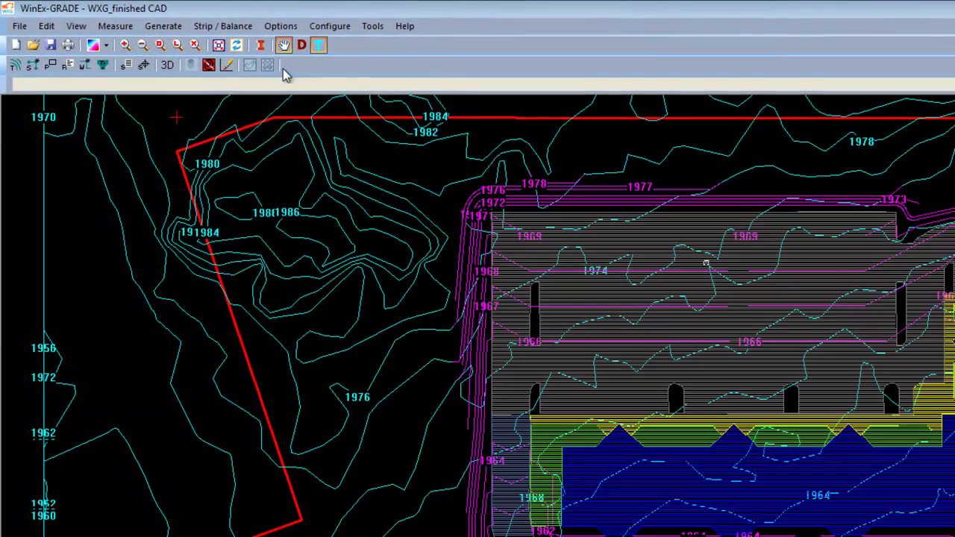
left_click(167, 66)
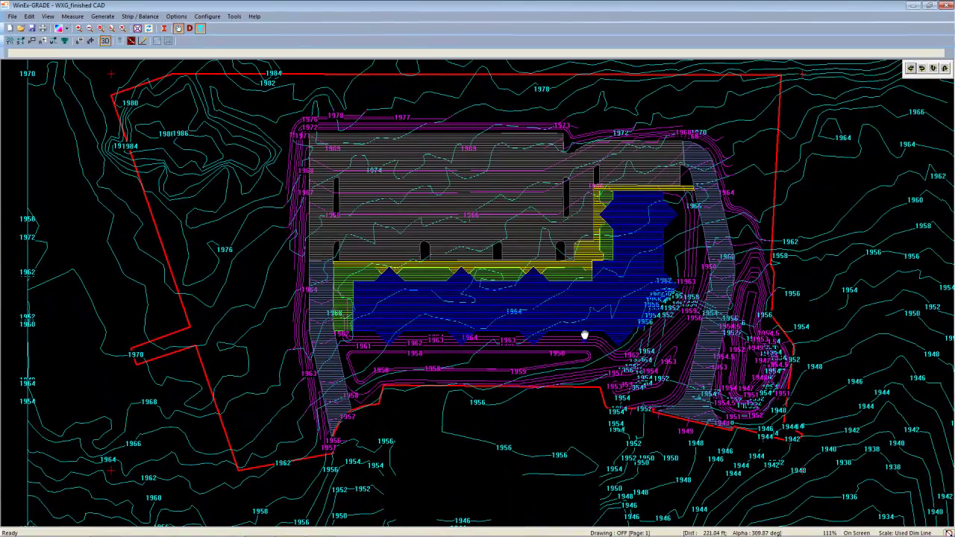
Bring the 3D contour model back into view and rotate it to a new viewpoint.
scroll(584, 334, "down", 6)
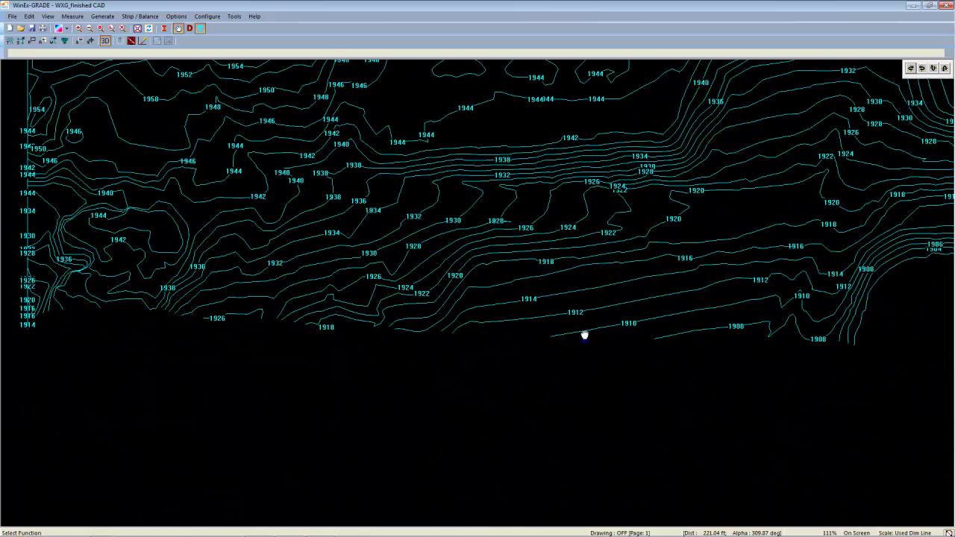
scroll(584, 335, "down", 2)
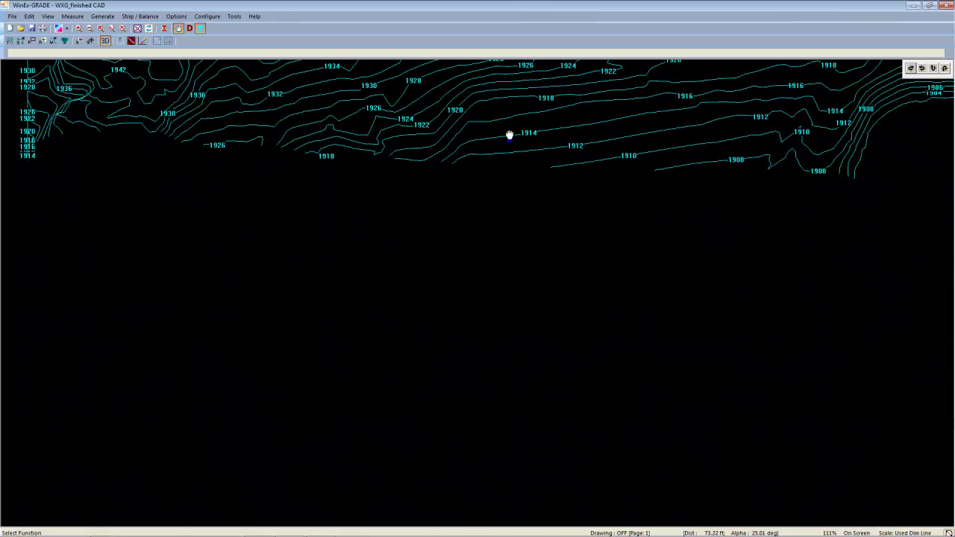
left_click_drag(509, 137, 527, 375)
mouse_move(539, 187)
left_mouse_down()
mouse_move(554, 426)
mouse_move(539, 377)
left_mouse_up()
scroll(541, 377, "down", 2)
scroll(612, 262, "up", 2)
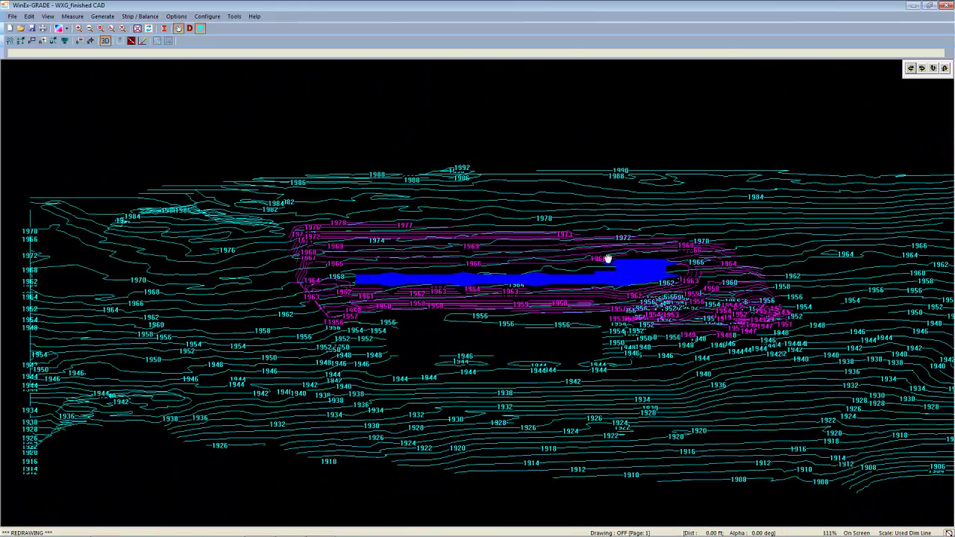
key("Right")
key("Right")
key("Right")
key("Right")
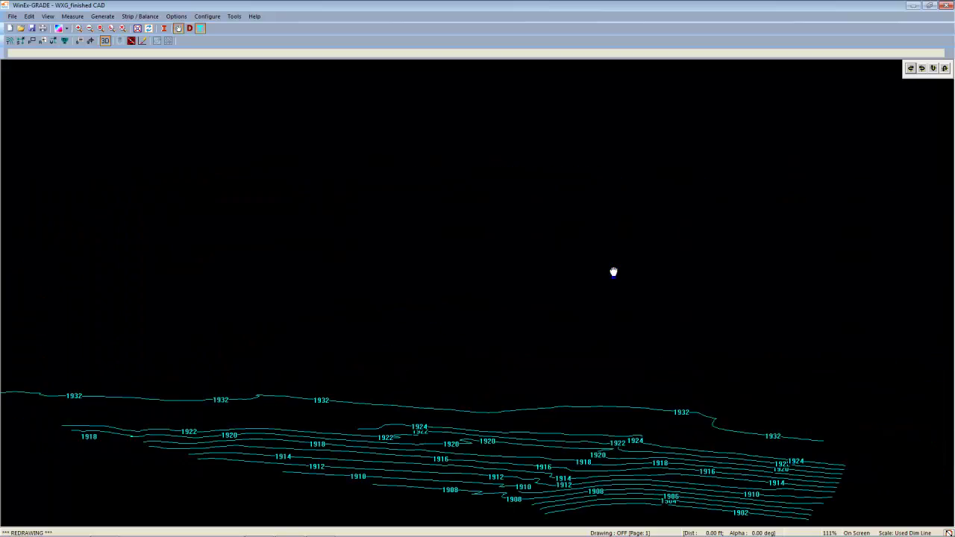
key("Right")
key("Right")
key("Right")
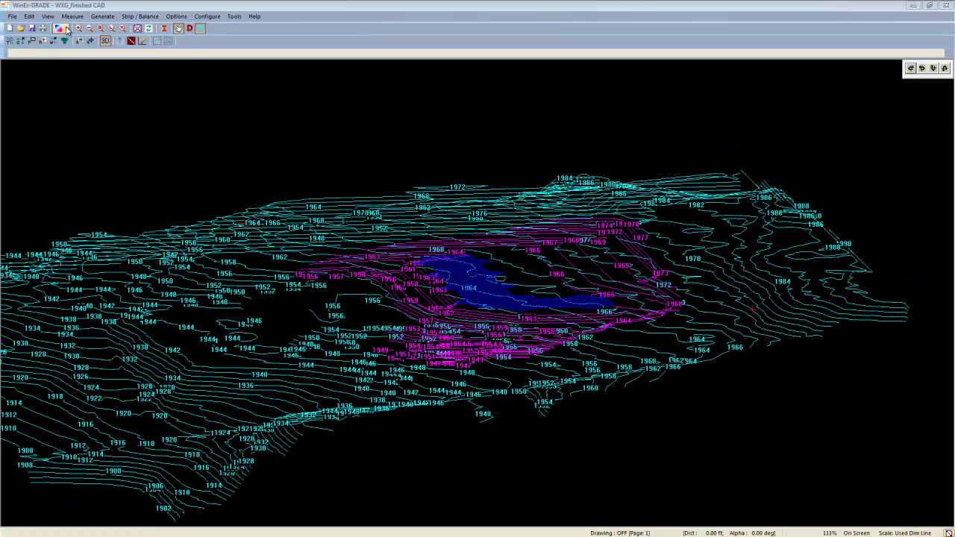
Show the PROPOSED Surface shading with drawing contours and labels hidden, zoomed in.
left_click(66, 29)
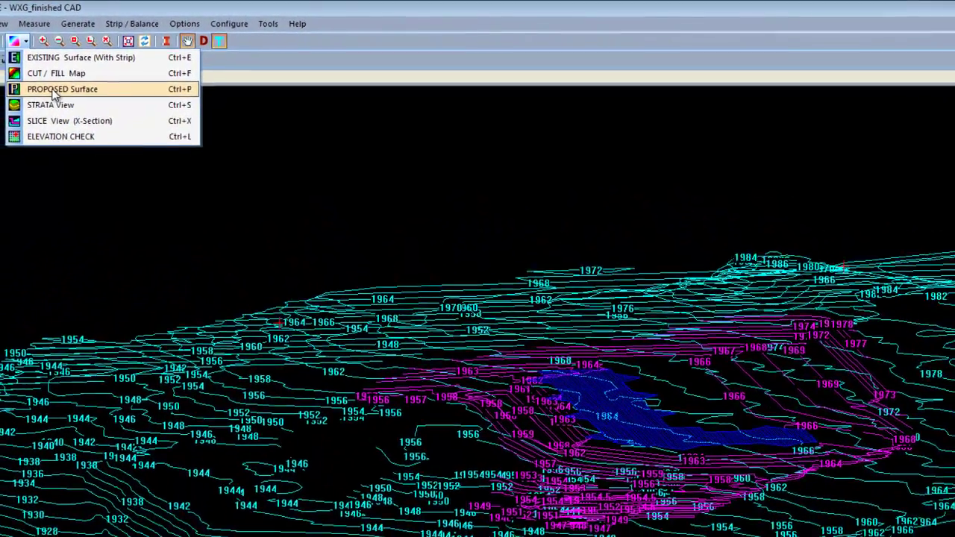
left_click(85, 63)
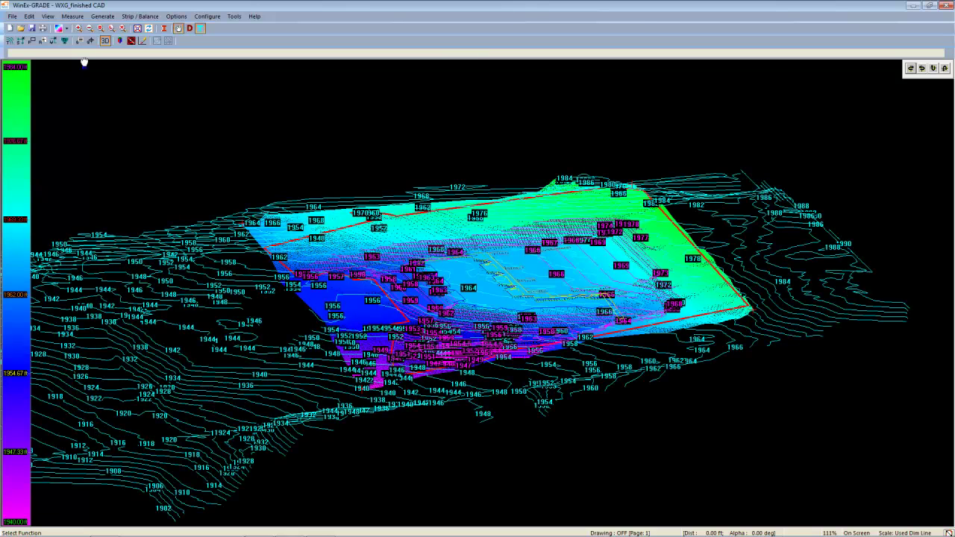
left_click(200, 30)
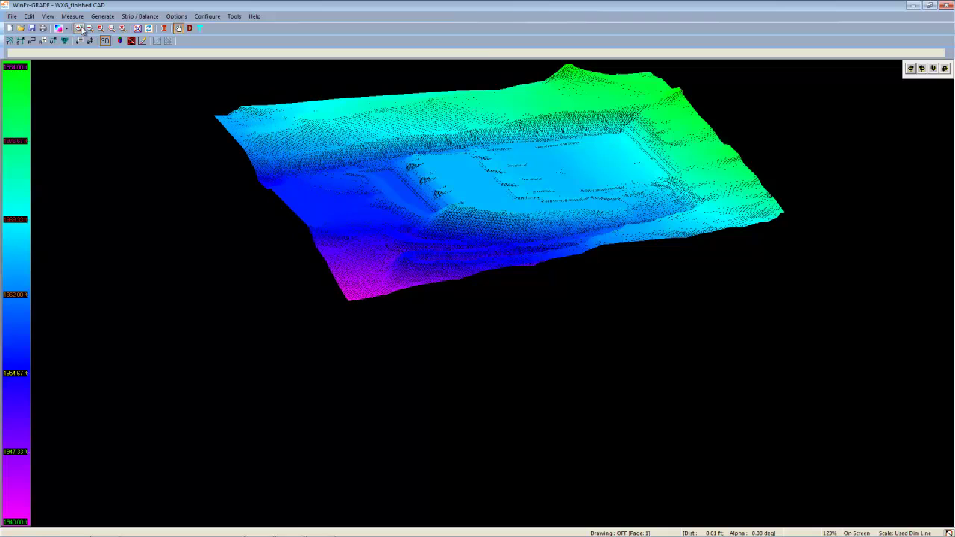
left_click(79, 28)
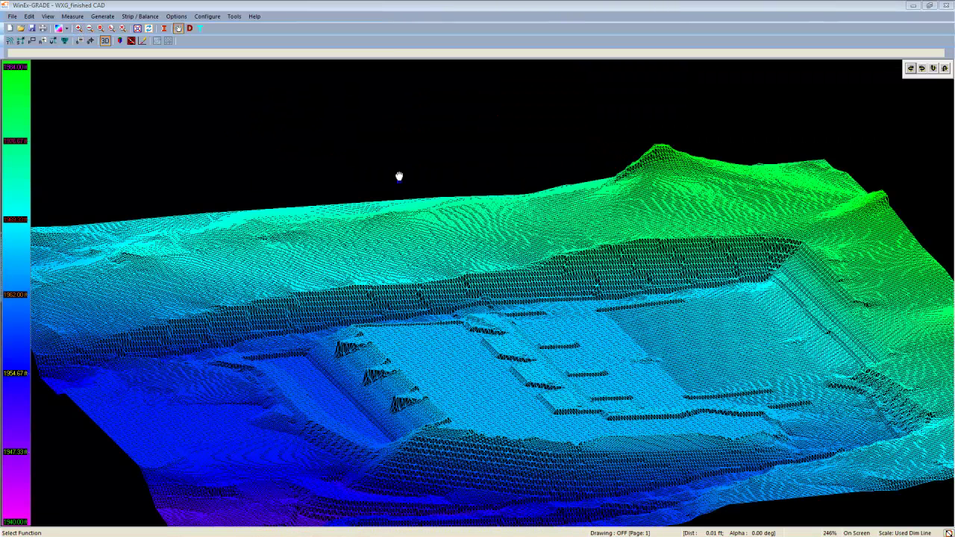
In View Settings, set Tilt 65, Rotation 25 and Zoom 200 for the 3D view.
left_click(48, 15)
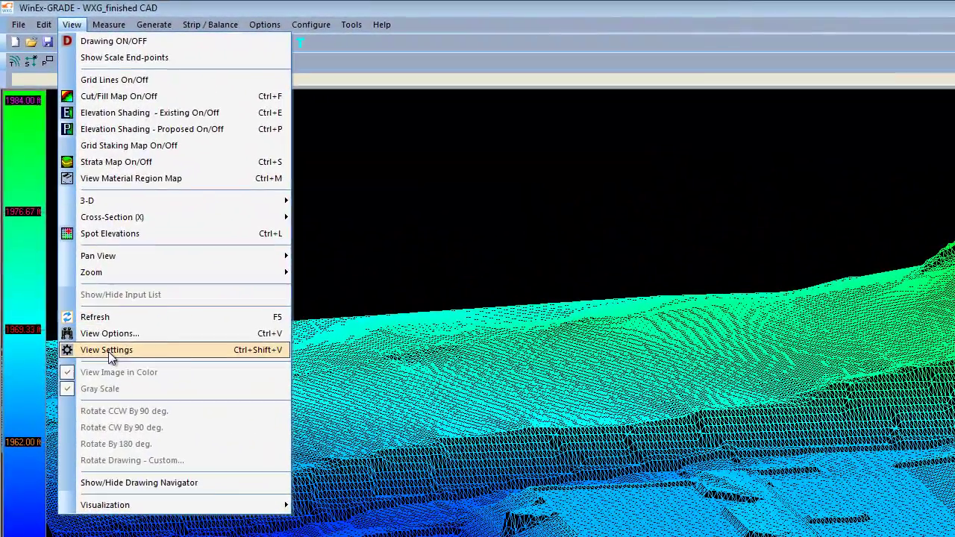
left_click(90, 291)
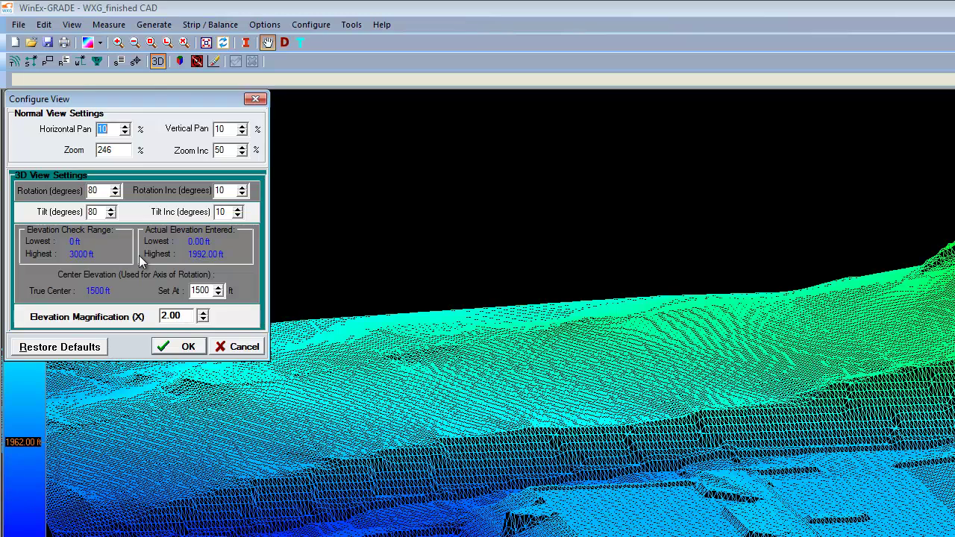
left_click(101, 212)
left_click_drag(102, 211, 86, 213)
type("65")
left_click_drag(104, 191, 89, 191)
type("25")
left_click_drag(119, 150, 63, 157)
type("200")
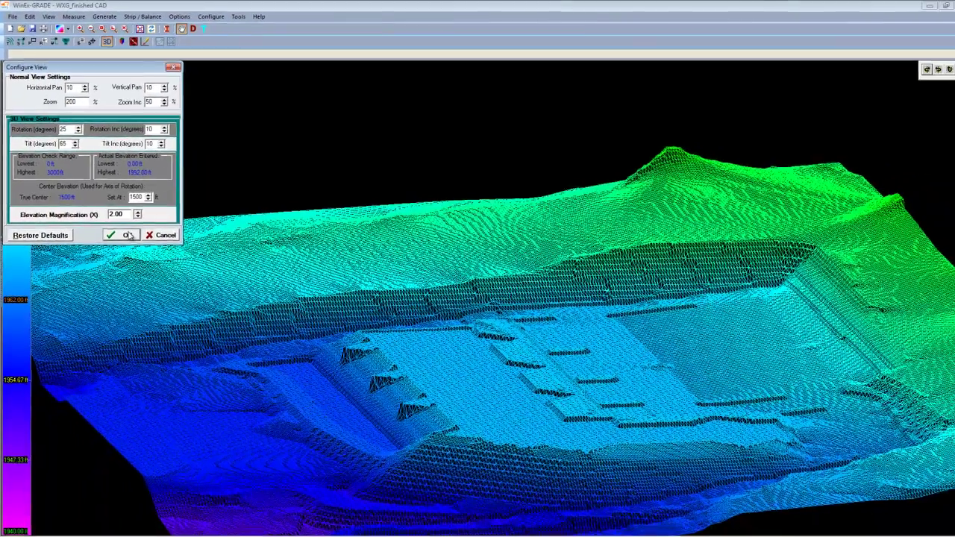
left_click(179, 346)
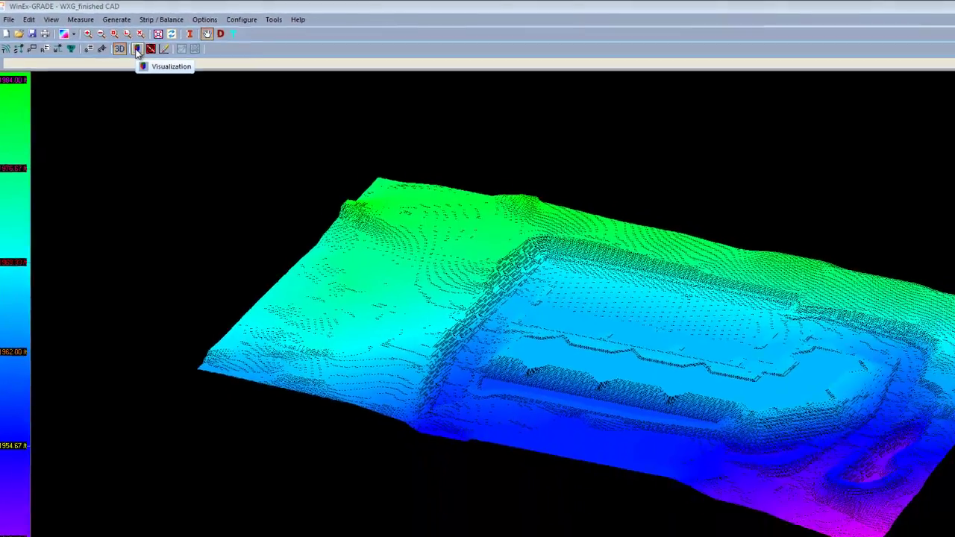
Open the proposed surface in Visualization with Animation off and WireFrame on.
left_click(180, 62)
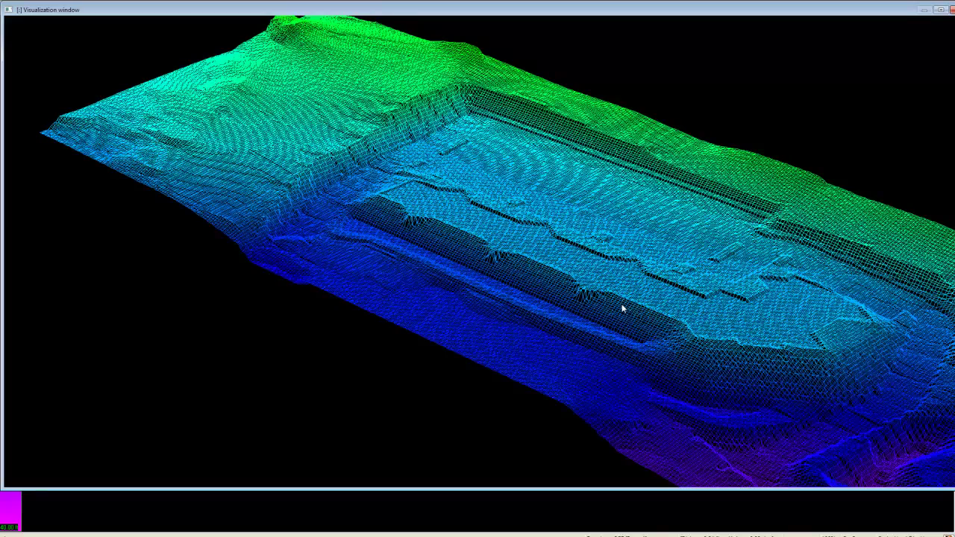
left_click_drag(623, 308, 558, 182)
right_click(558, 183)
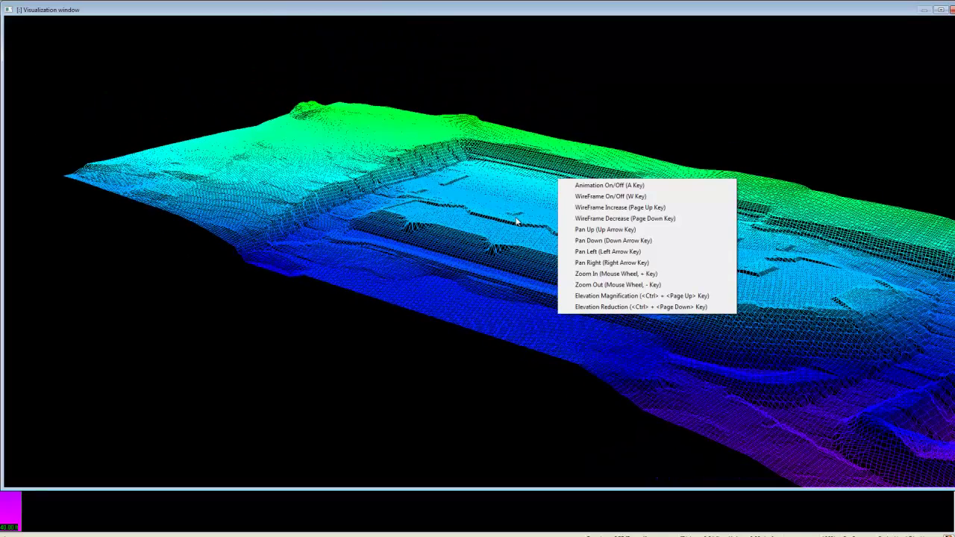
left_click(600, 185)
right_click(497, 202)
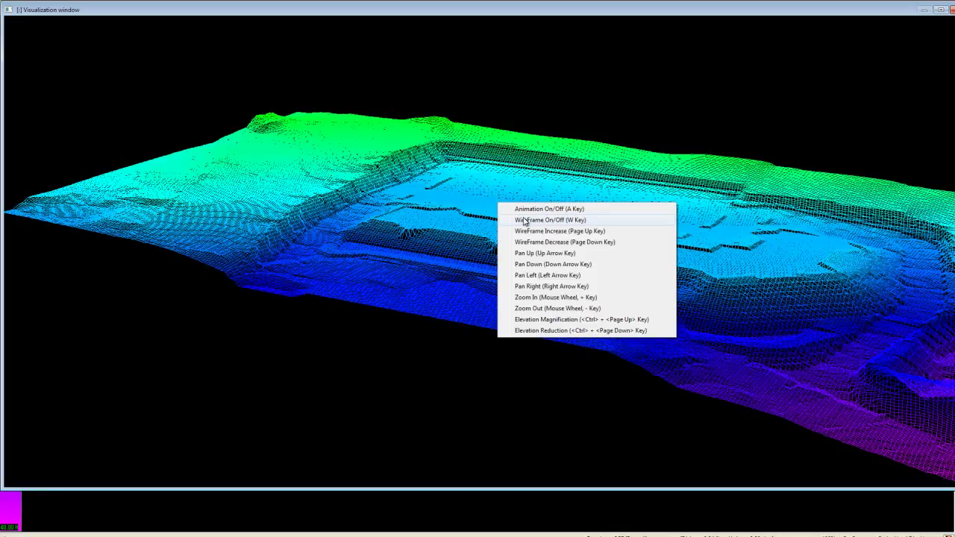
left_click(524, 220)
right_click(467, 182)
left_click(501, 199)
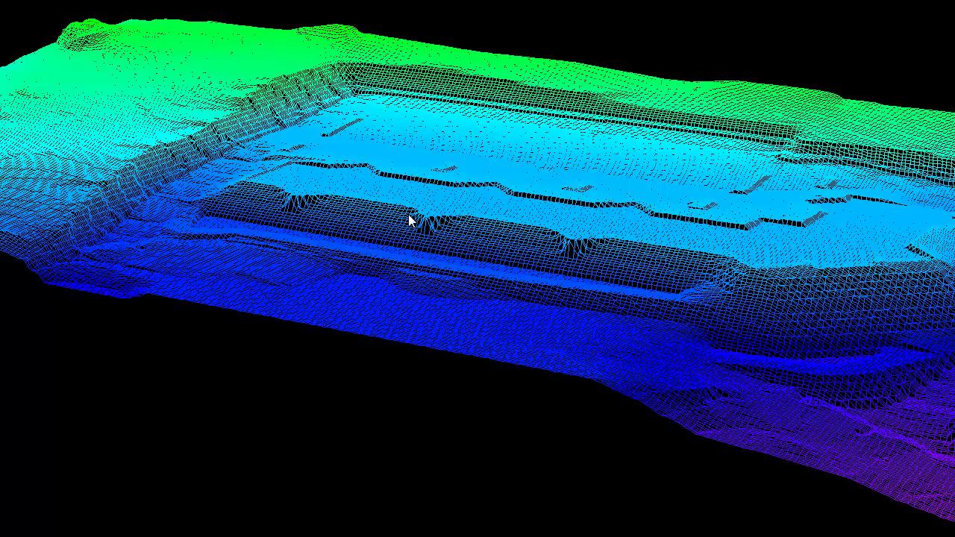
Adjust the wireframe mesh density with Page Down/Page Up and orbit the terrain.
right_click(410, 221)
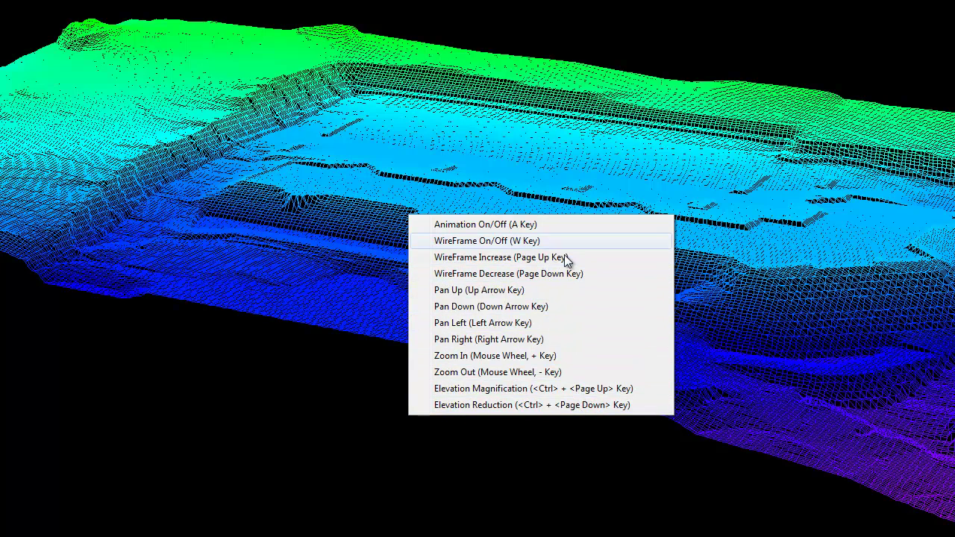
left_click(558, 166)
key("Page_Down")
key("Page_Up")
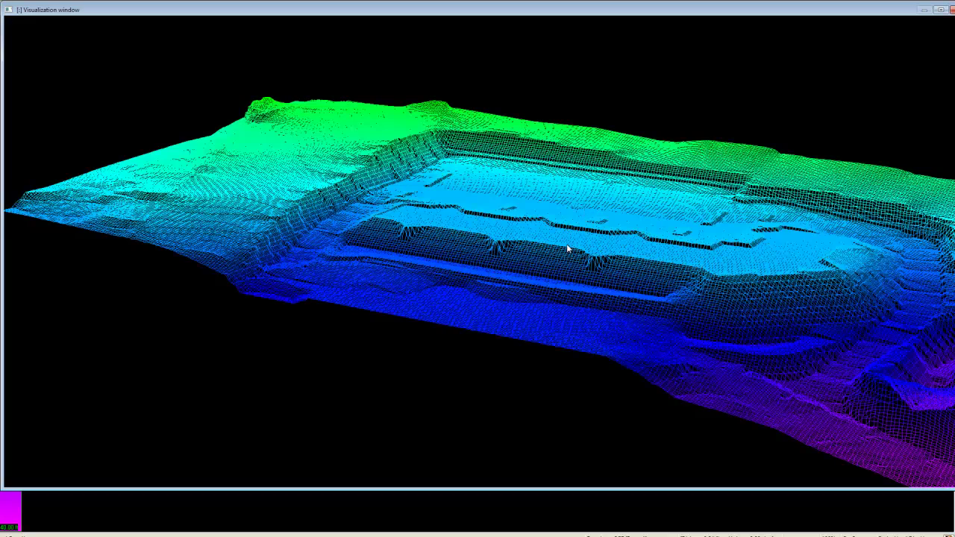
left_click_drag(571, 251, 599, 220)
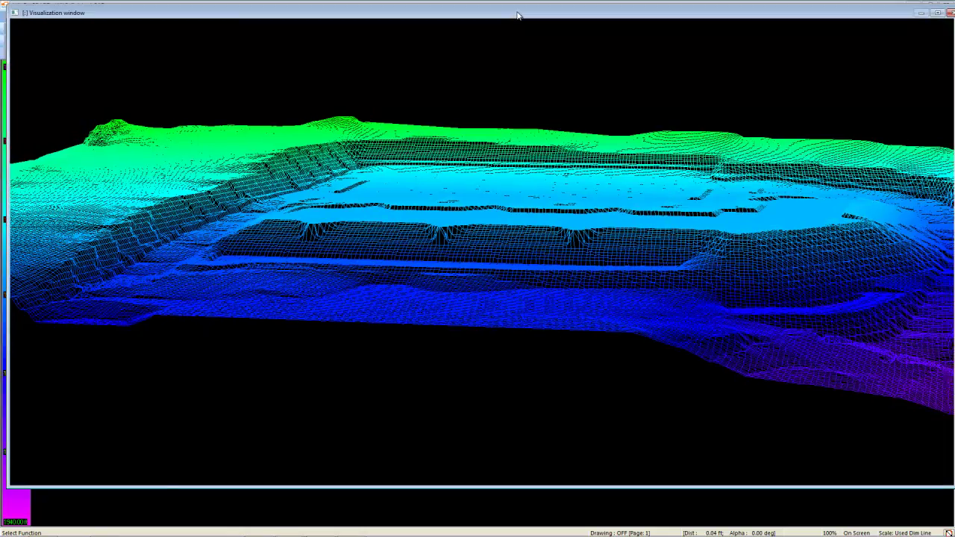
Restart the terrain animation and switch the surface back to wireframe.
left_click_drag(520, 15, 520, 45)
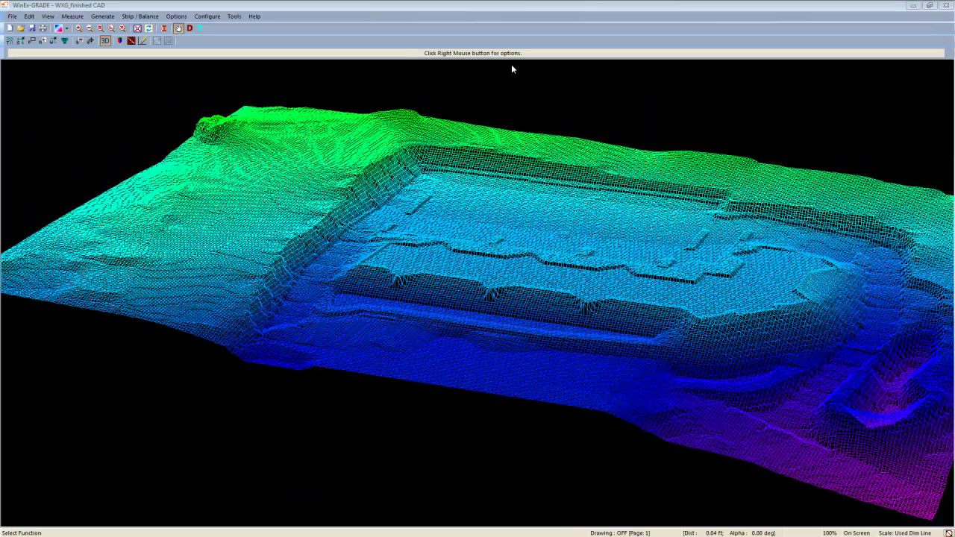
key("w")
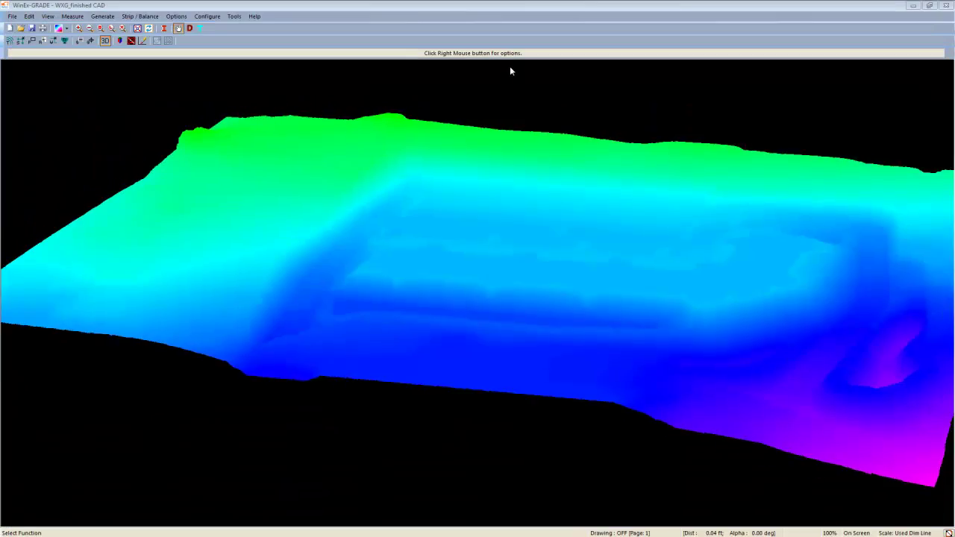
right_click(446, 227)
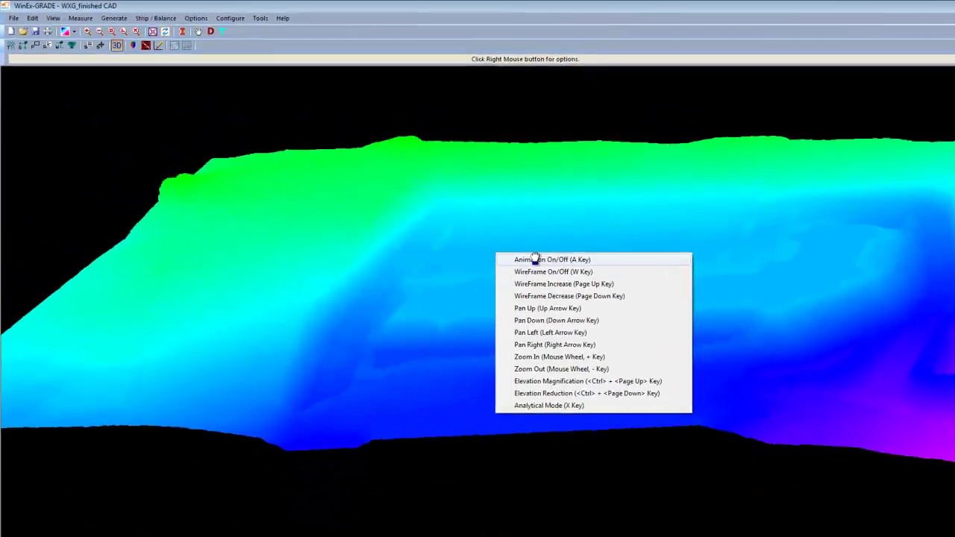
left_click(534, 259)
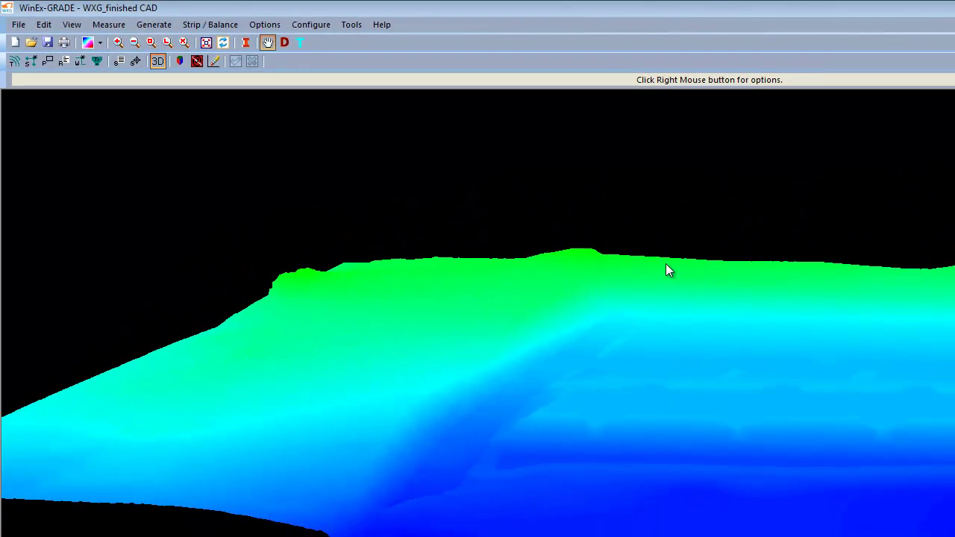
right_click(665, 270)
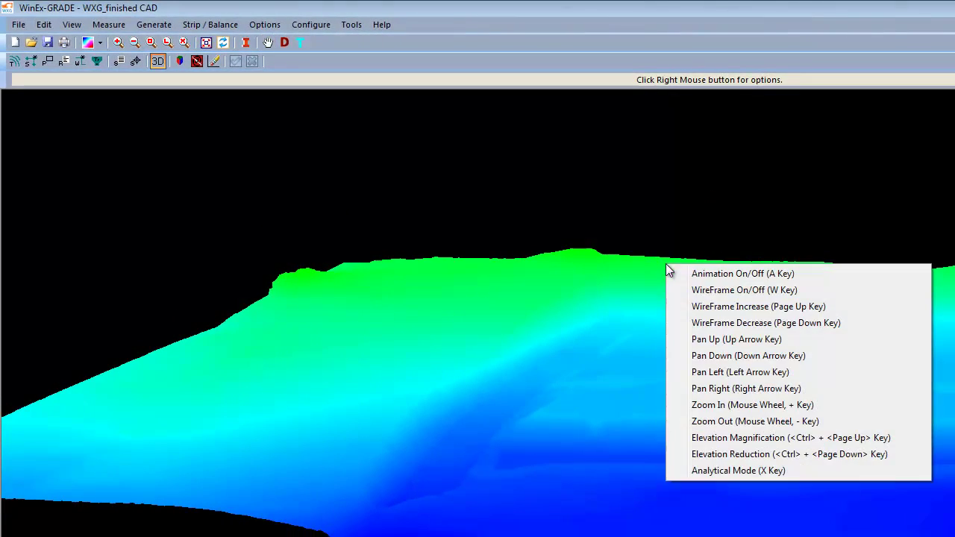
left_click(727, 288)
Set File > Print to output Graphics as displayed, then reorient the terrain view.
left_click(20, 26)
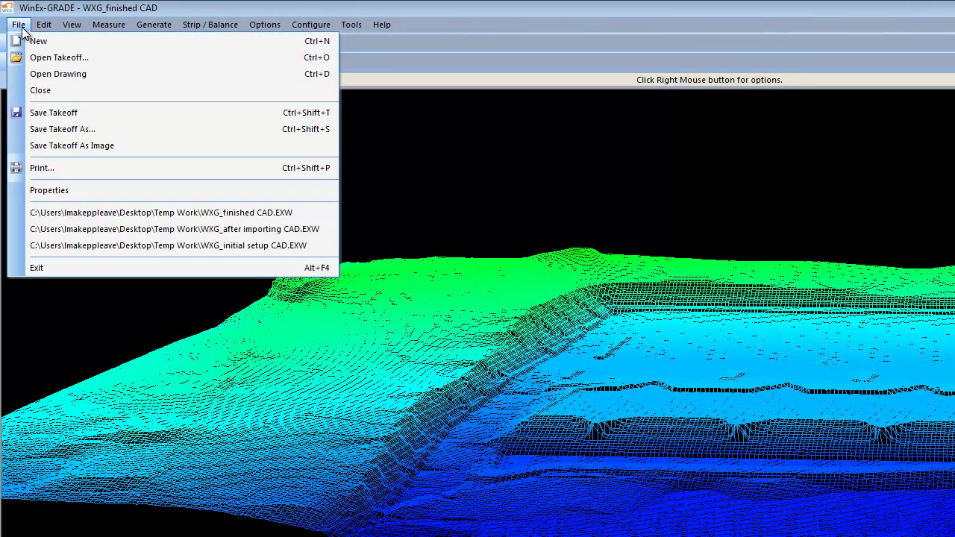
left_click(43, 169)
left_click(608, 383)
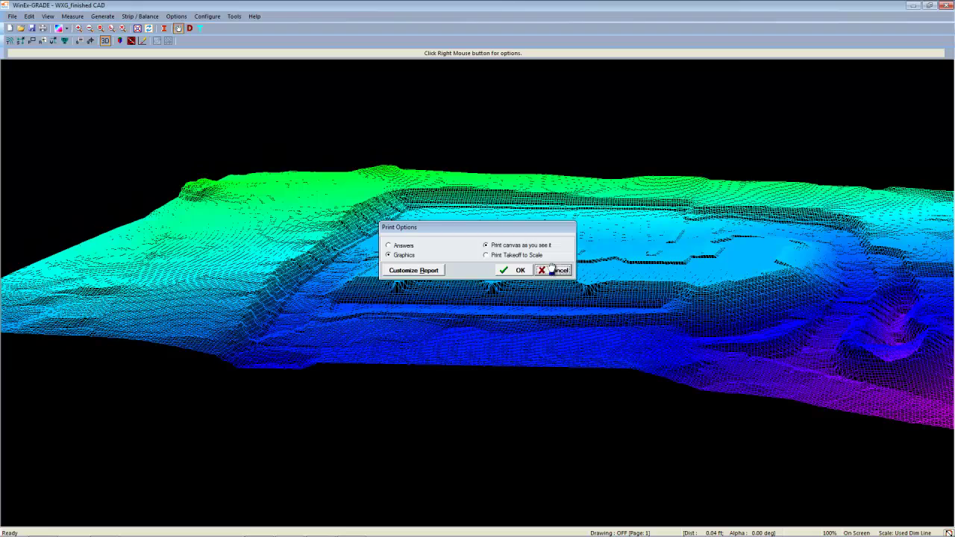
left_click(588, 285)
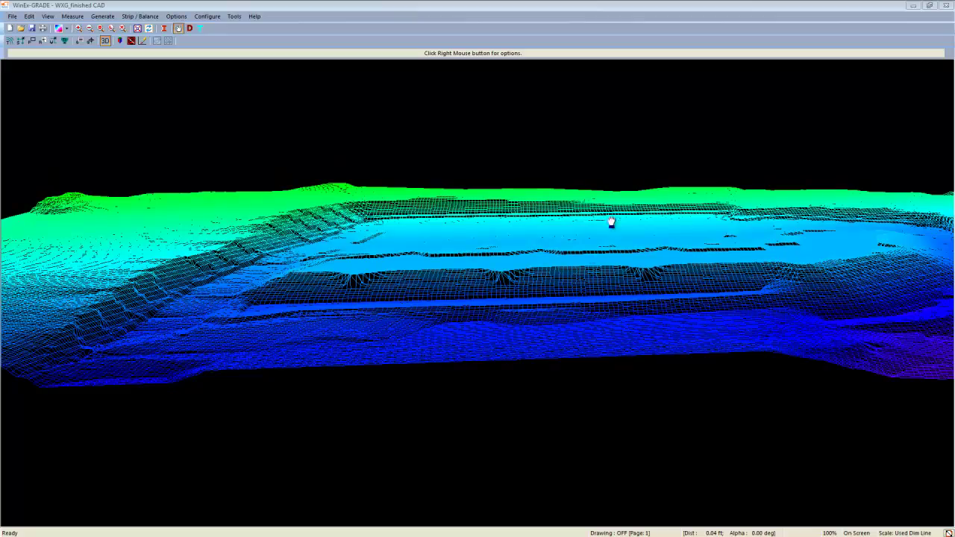
left_click_drag(609, 217, 179, 241)
left_click_drag(134, 216, 234, 169)
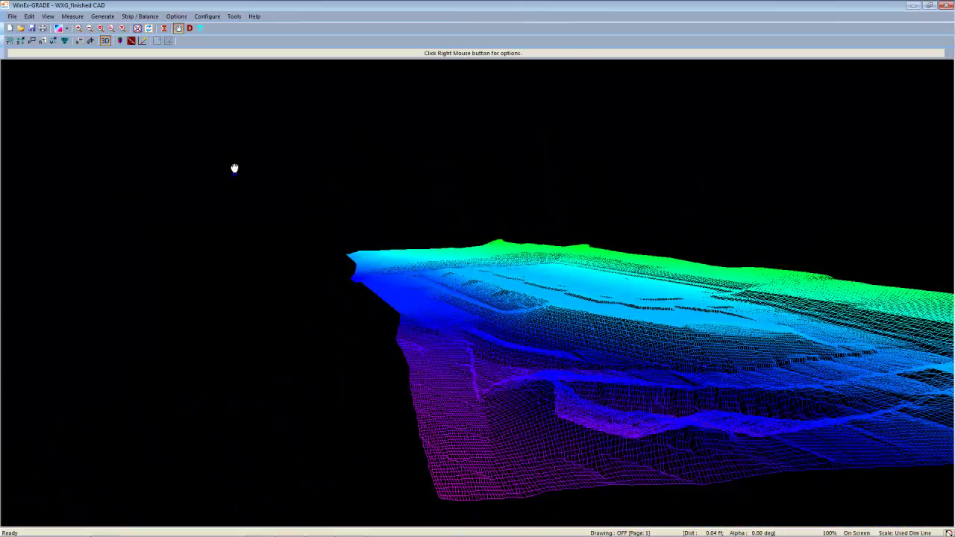